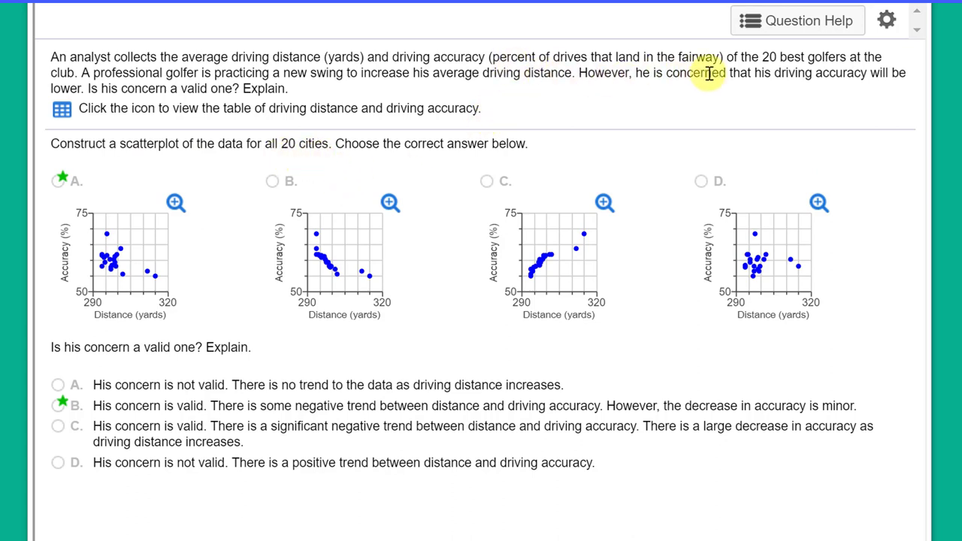
Open the golfers' driving distance and accuracy data table from MyStatLab in StatCrunch
click(61, 111)
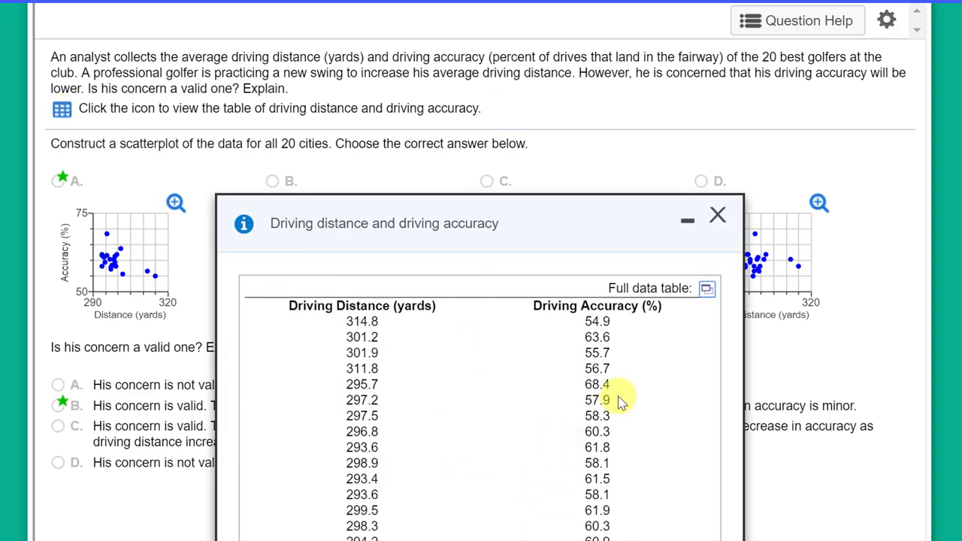
click(707, 291)
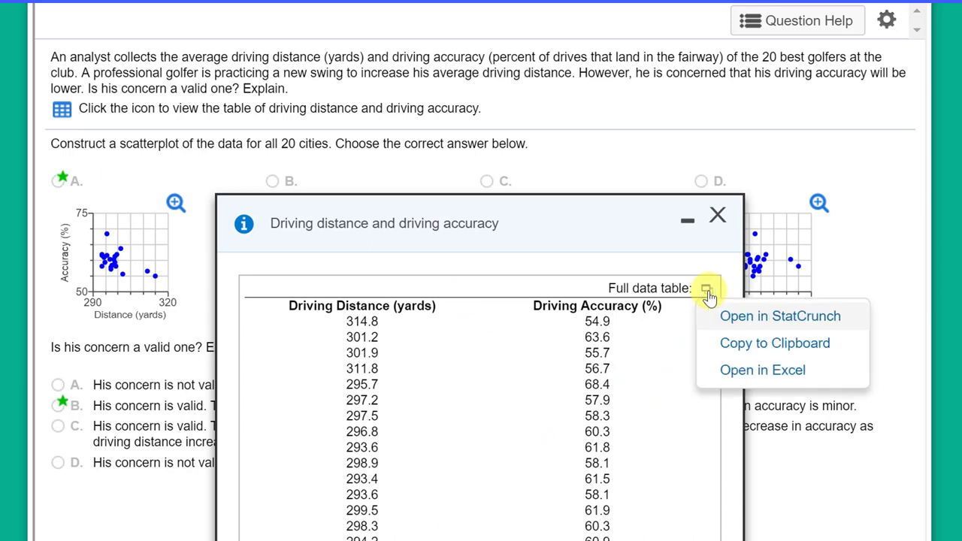
click(746, 317)
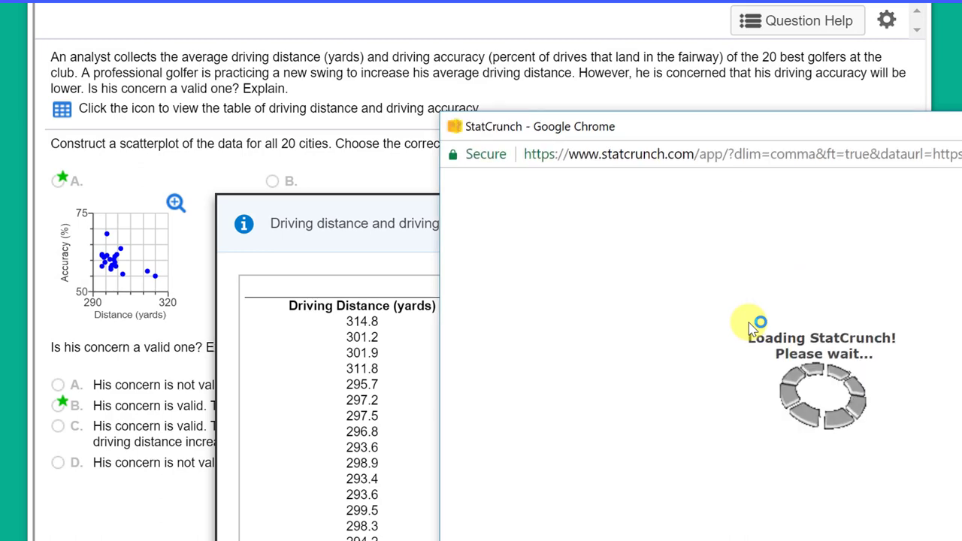
drag(816, 122, 551, 20)
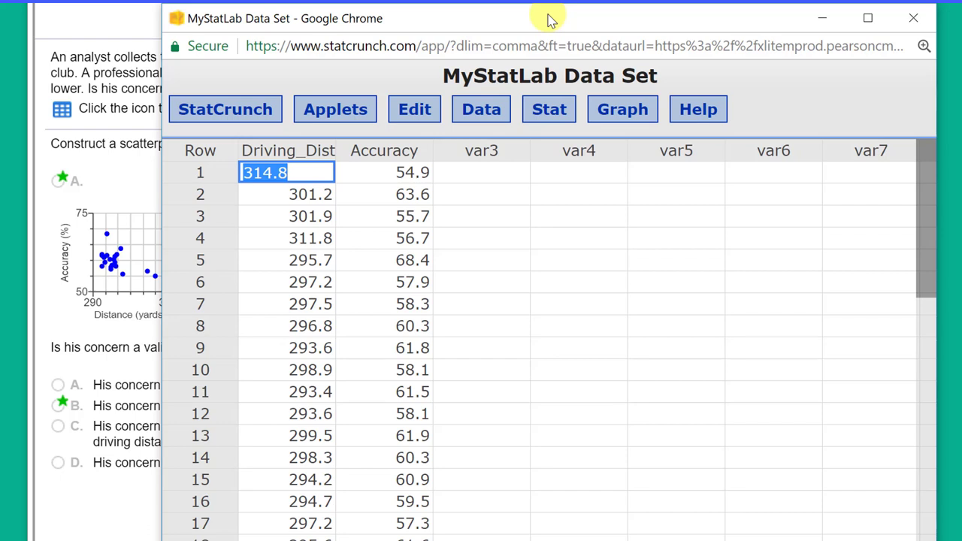
Start a scatter plot with Driving_Distance as the X variable and Accuracy as the Y variable
click(616, 112)
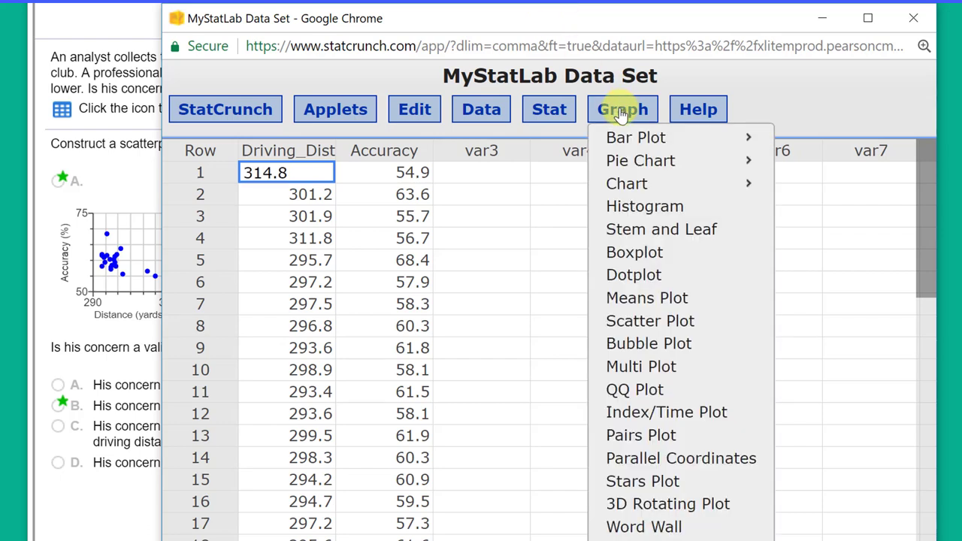
click(664, 323)
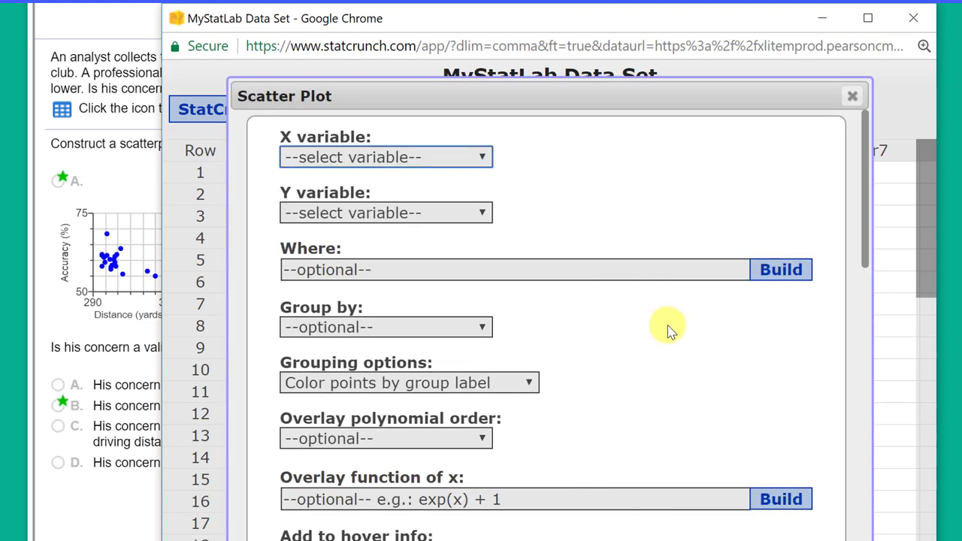
drag(644, 85, 619, 92)
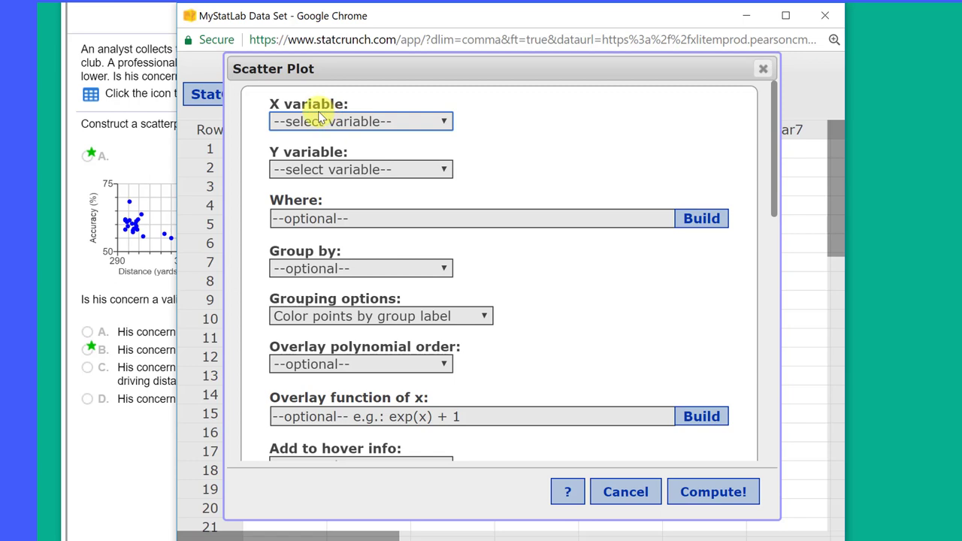
click(442, 122)
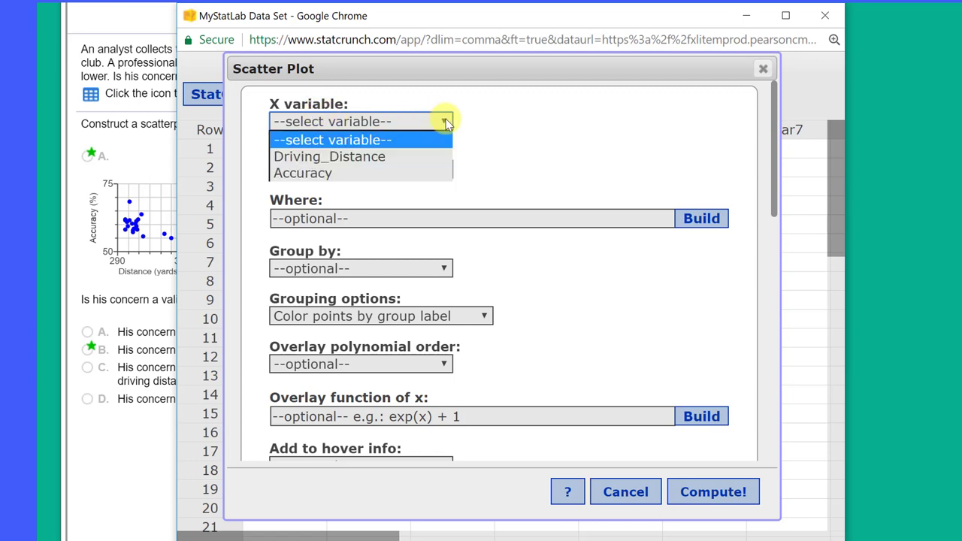
click(437, 159)
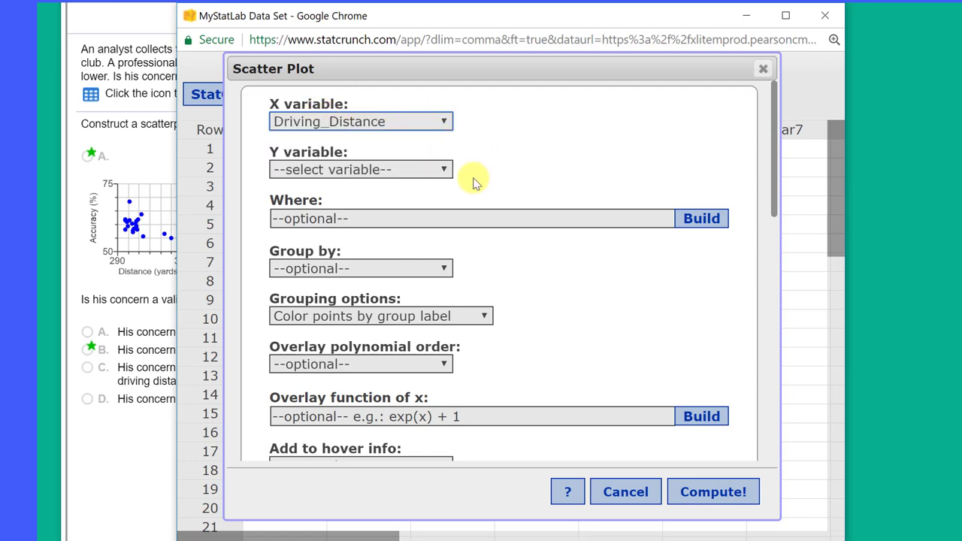
click(444, 170)
click(432, 219)
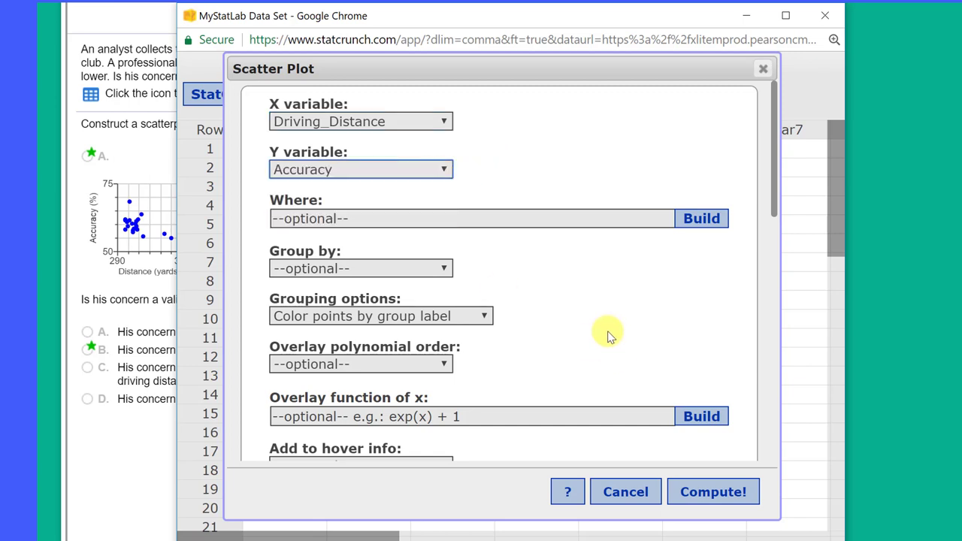
scroll(608, 336, down, 2)
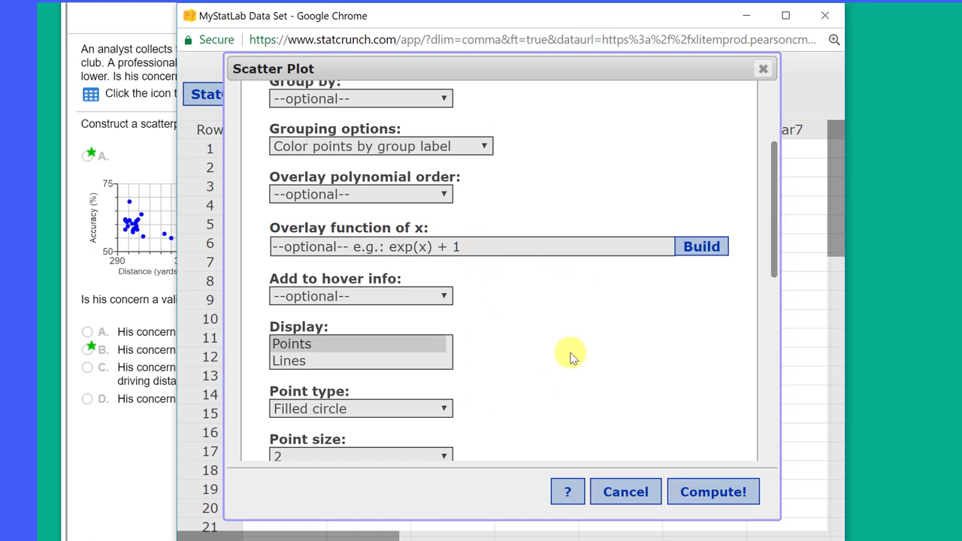
Draw the scatter plot, place it beside the MyStatLab question, and close the data popup
click(709, 492)
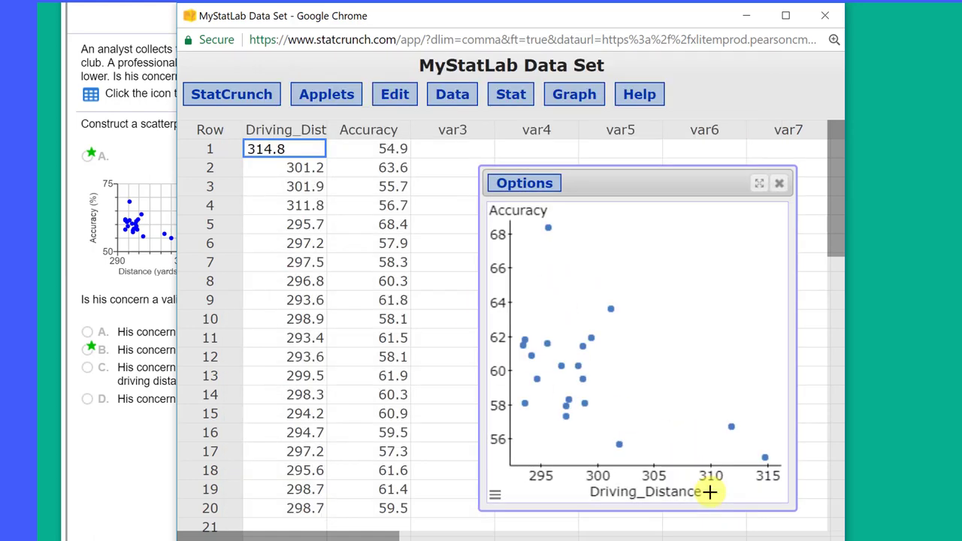
drag(697, 184, 616, 56)
drag(534, 15, 960, 56)
click(656, 186)
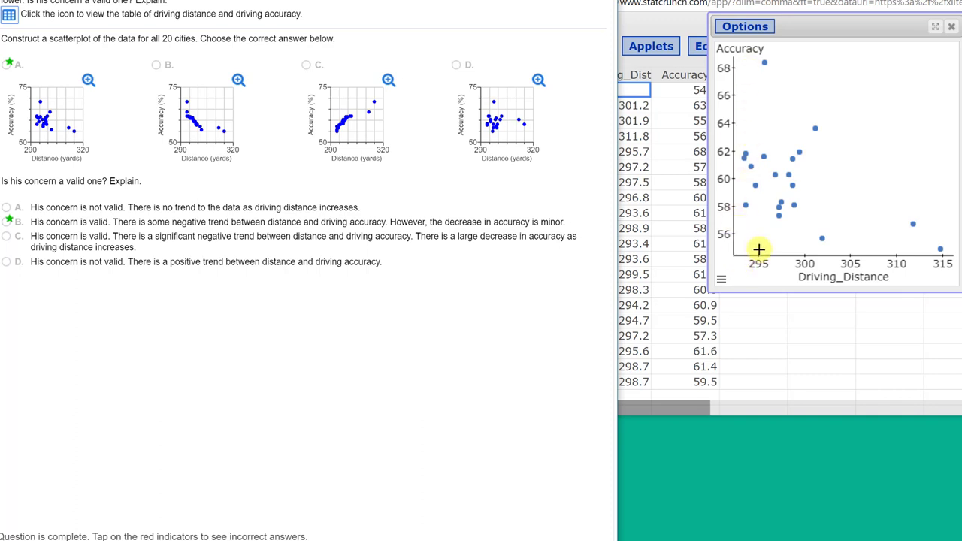
Set the scatter plot's x-axis range to 290 through 320
click(721, 282)
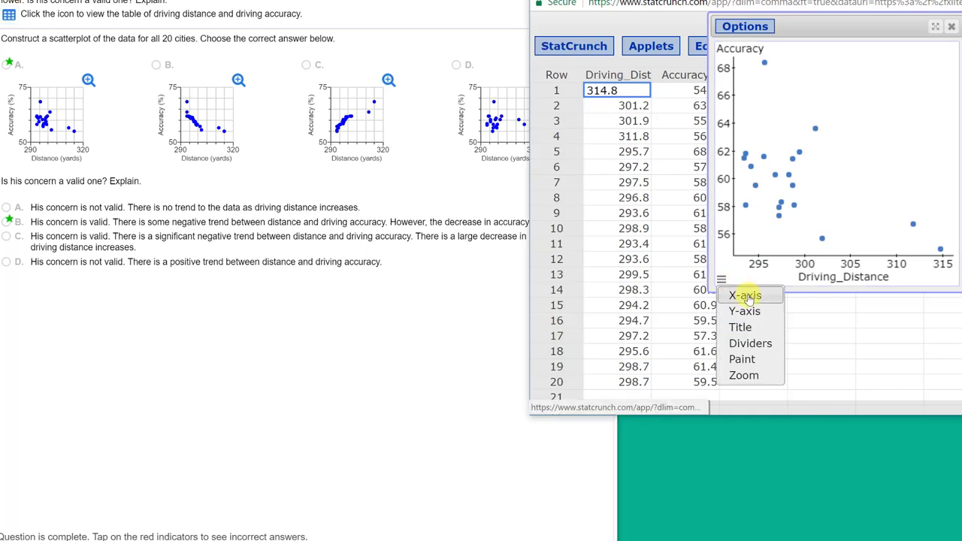
click(746, 295)
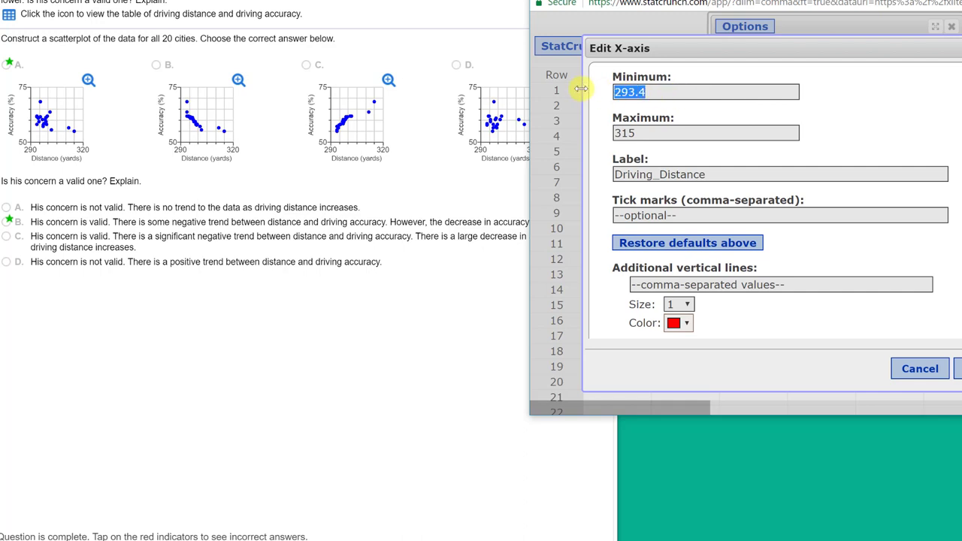
text(290)
drag(651, 133, 558, 135)
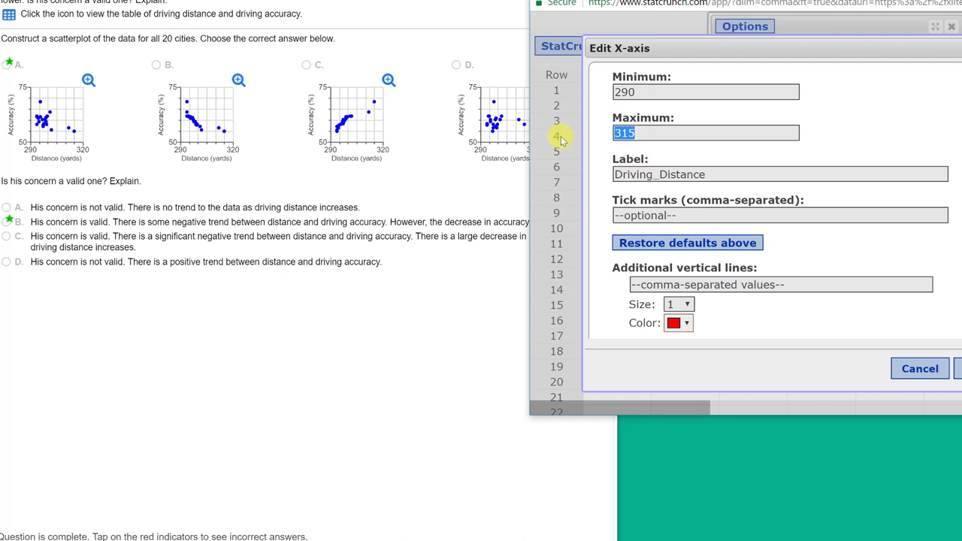
text(320)
key(Return)
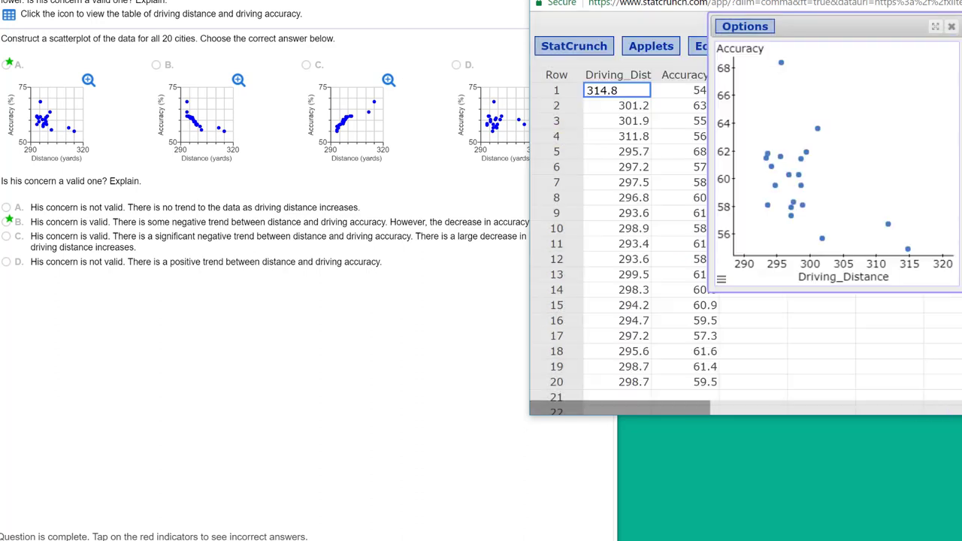
Set the scatter plot's y-axis range to 50 through 75
click(721, 282)
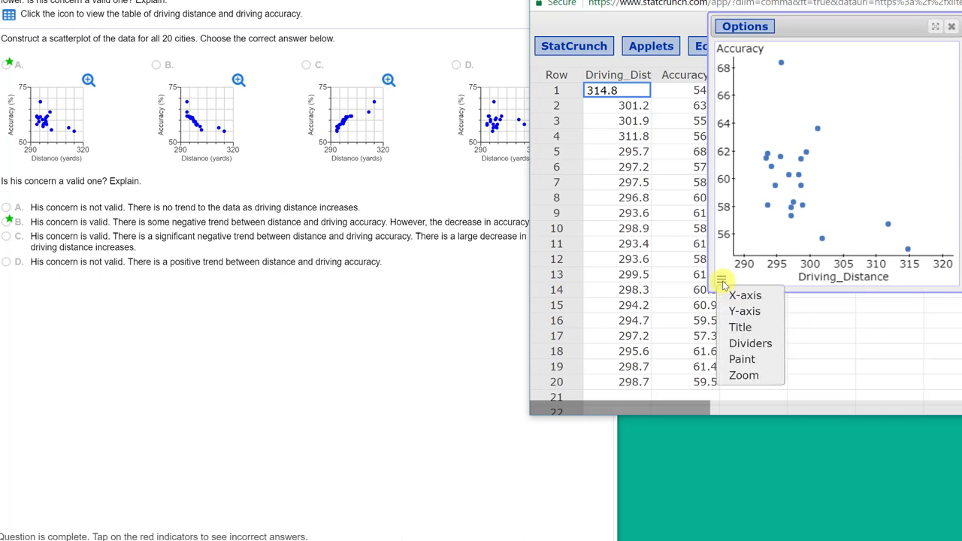
click(750, 313)
drag(657, 91, 594, 90)
text(50)
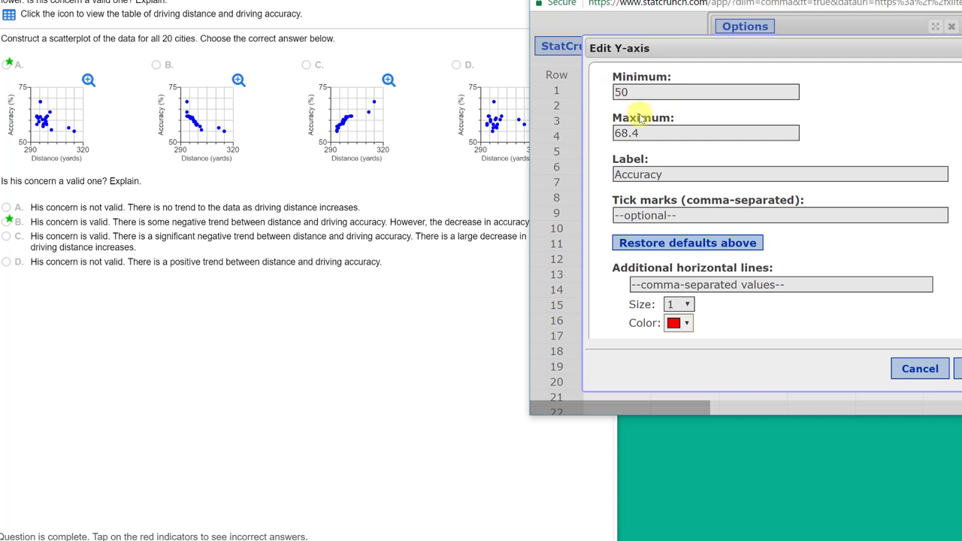
drag(655, 133, 577, 131)
text(75)
click(955, 368)
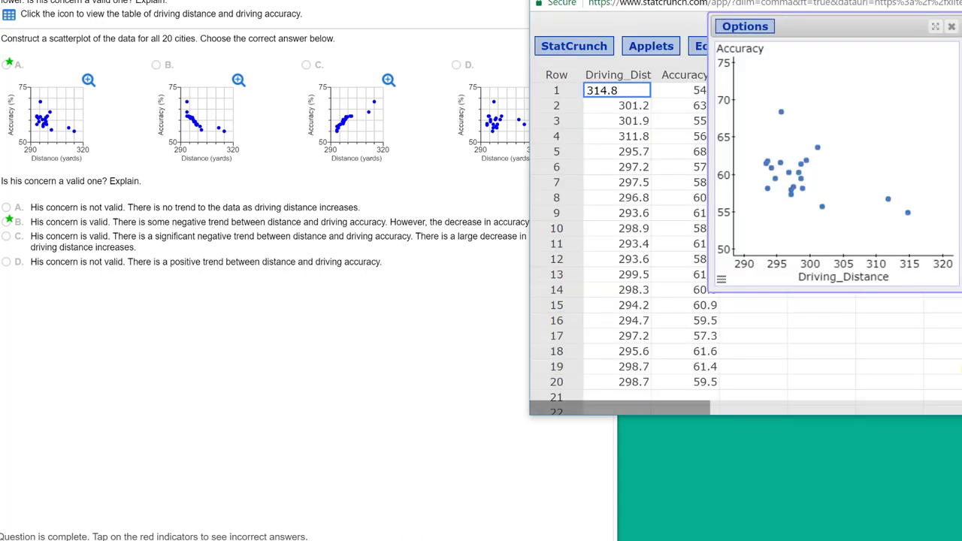
drag(874, 28, 751, 33)
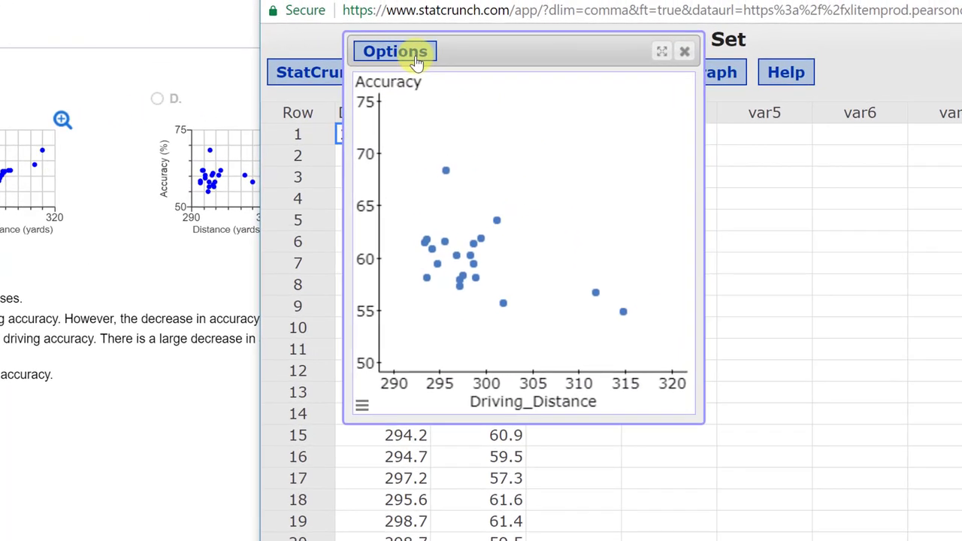
Overlay an order-1 best-fit line, y = 140.58816 - 0.27021297*x, on the scatter plot
click(417, 56)
click(416, 75)
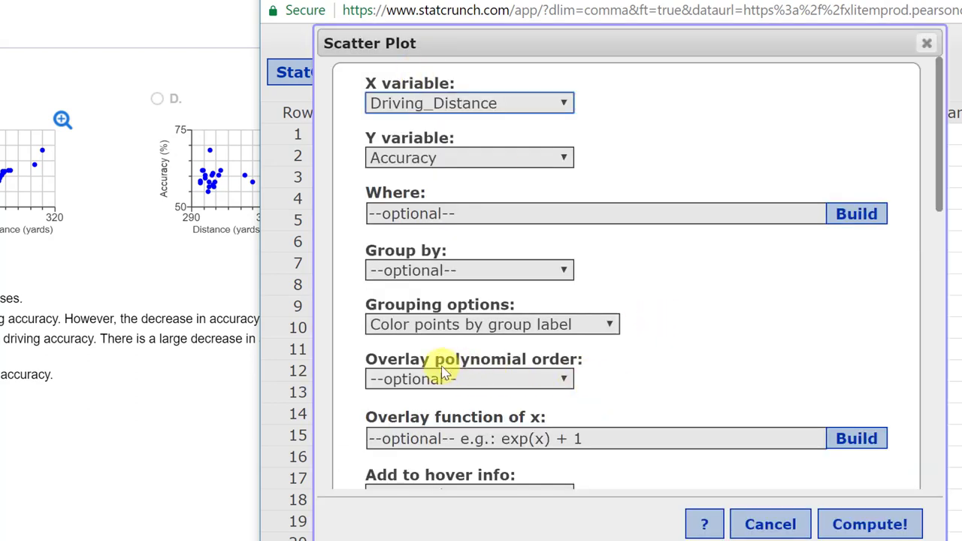
click(565, 380)
click(547, 419)
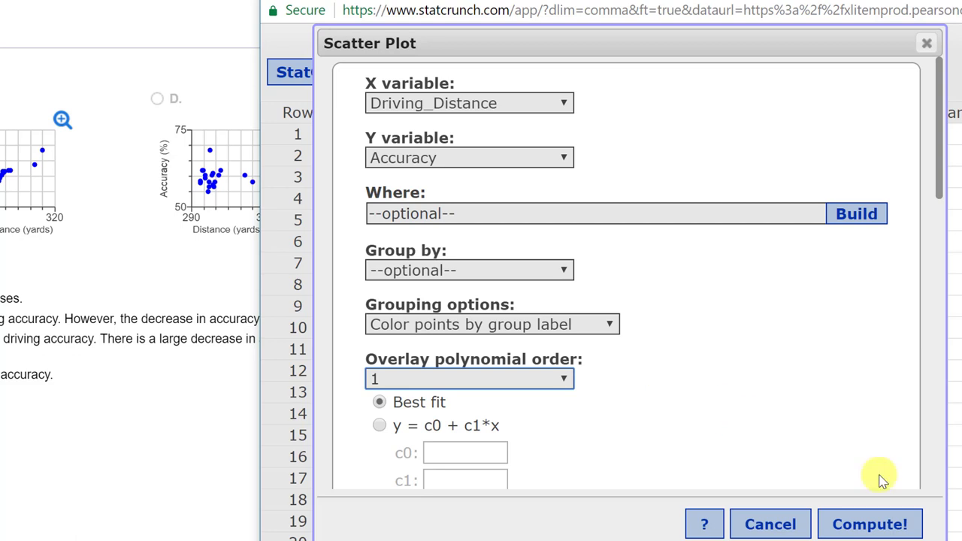
click(873, 526)
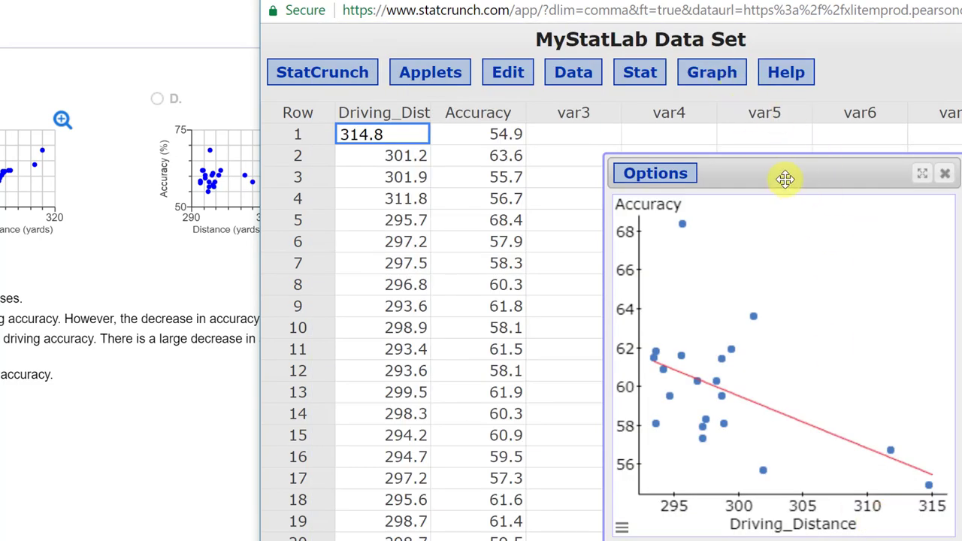
drag(784, 177, 659, 80)
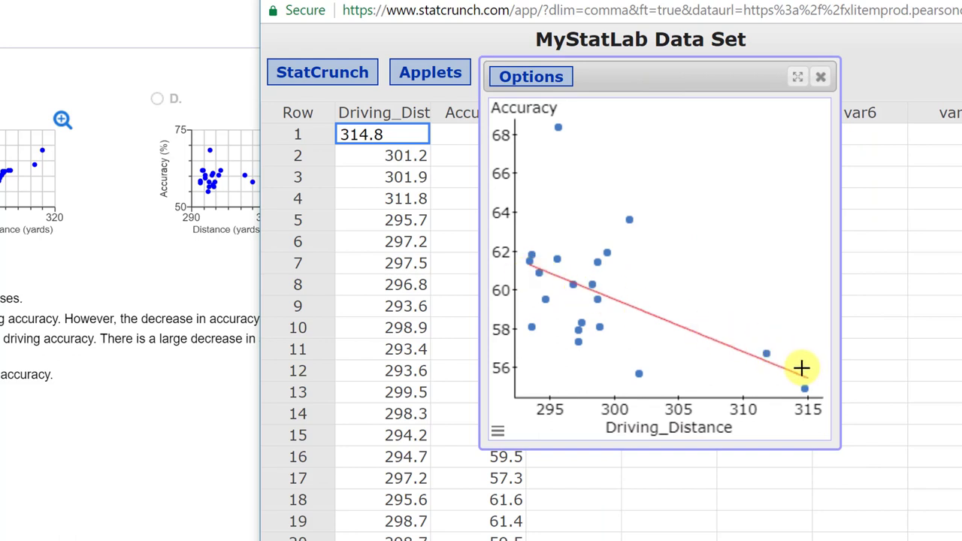
mouse_move(798, 371)
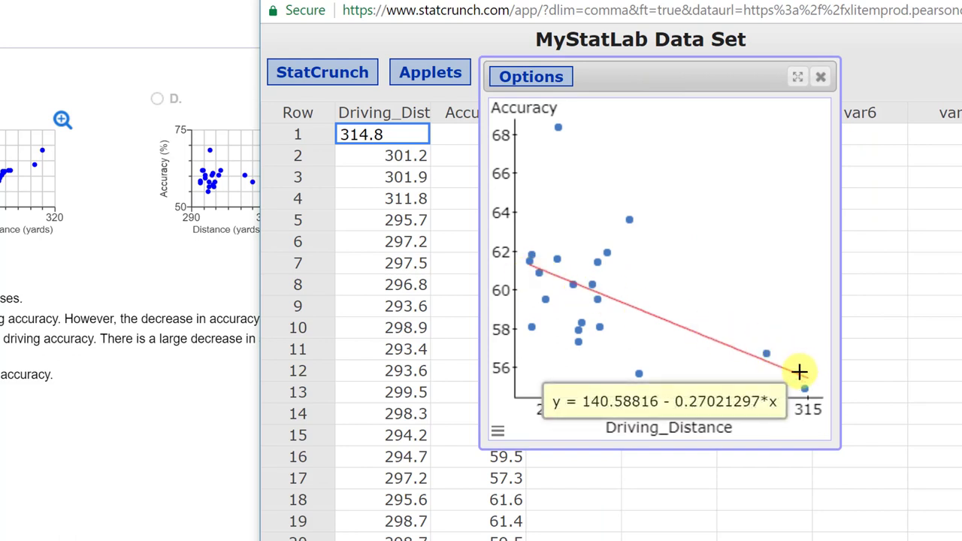